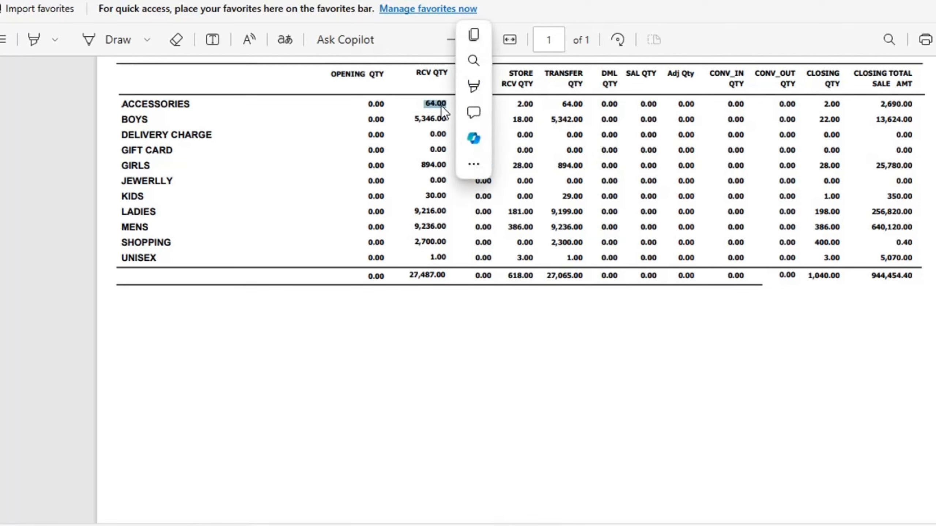
- Select the received quantities of ACCESSORIES and BOYS in the PDF report to check the available text options
{"action": "mouse_move", "coordinate": [475, 92]}
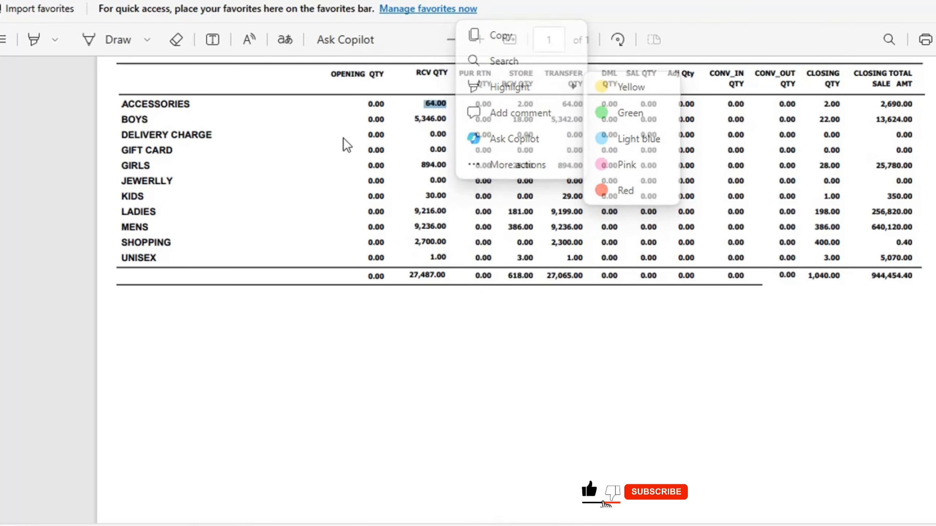
{"action": "left_click", "coordinate": [444, 112]}
{"action": "left_click_drag", "start_coordinate": [422, 117], "coordinate": [445, 120]}
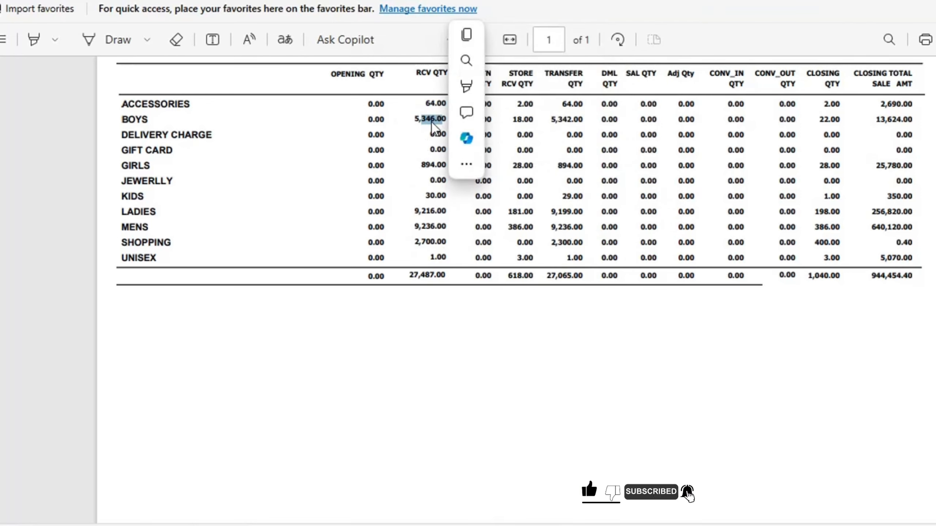
{"action": "left_click", "coordinate": [578, 323]}
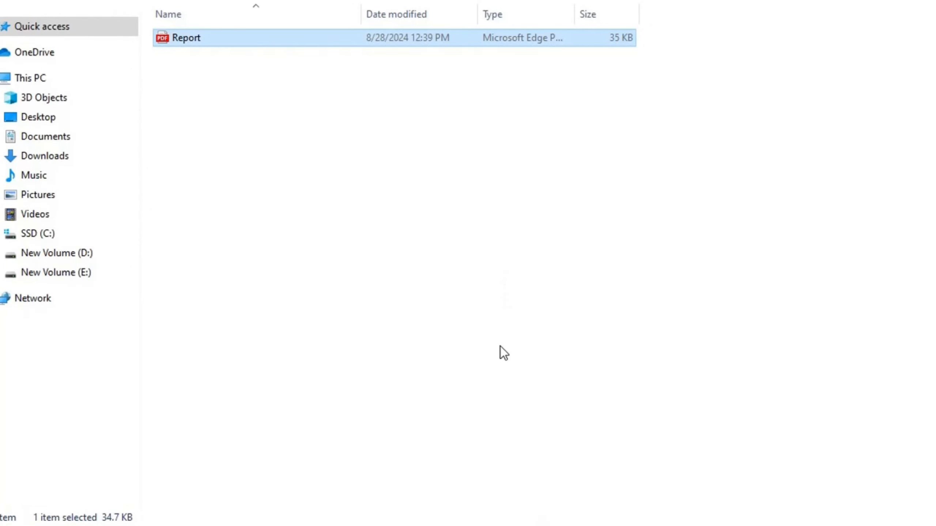
- Switch to Chrome, search Google for "sejda pdf" and open the Sejda website
{"action": "left_click", "coordinate": [432, 521]}
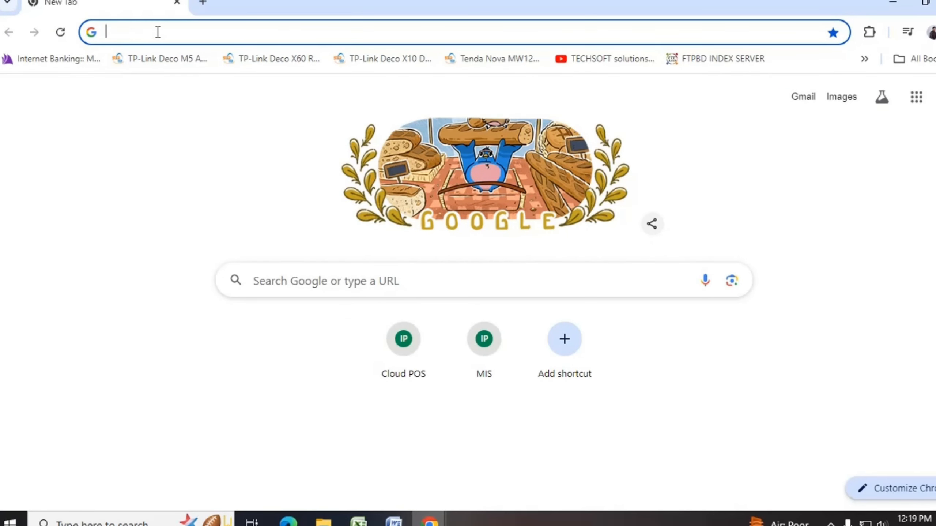
{"action": "left_click", "coordinate": [157, 32]}
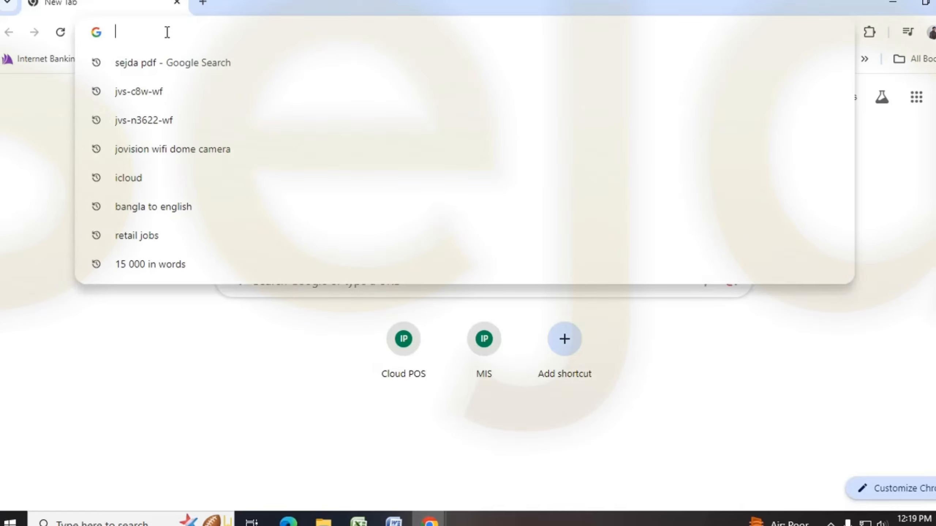
{"action": "type", "text": "se"}
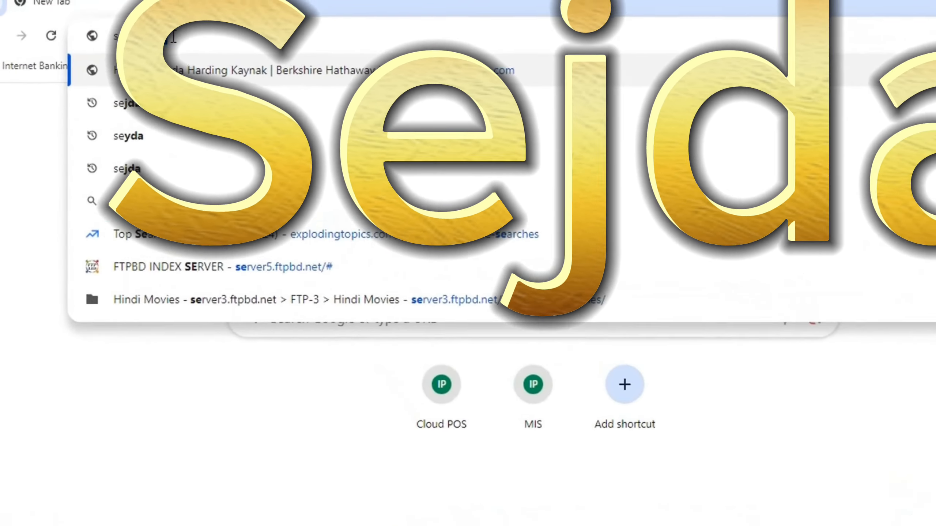
{"action": "type", "text": "j"}
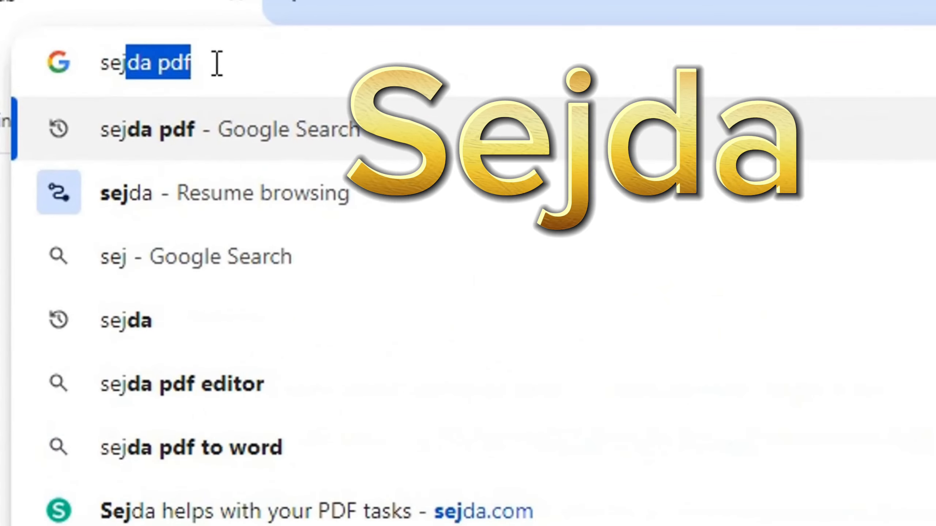
{"action": "type", "text": "da"}
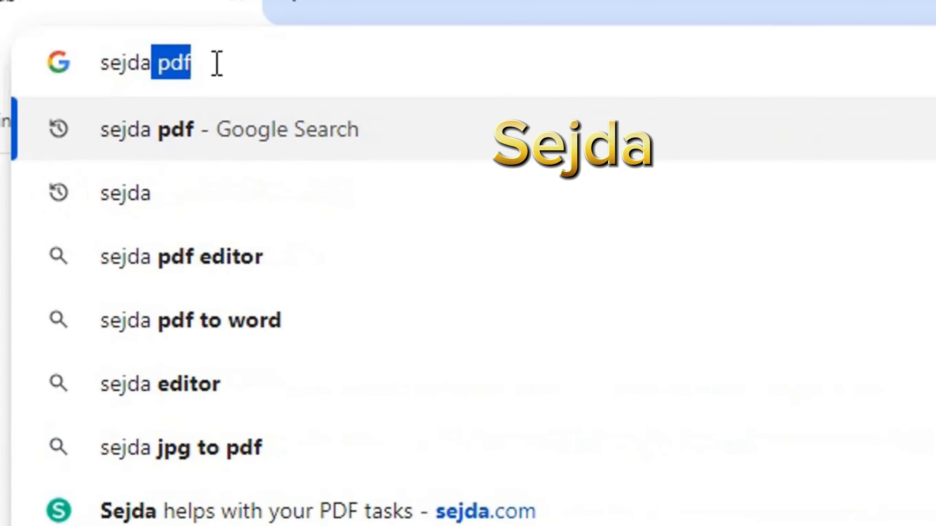
{"action": "key", "text": "Right"}
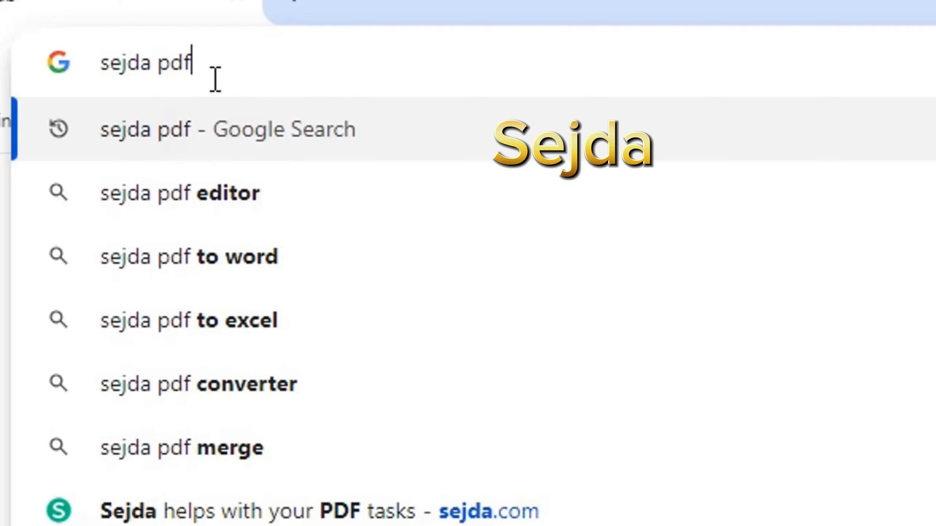
{"action": "left_click_drag", "start_coordinate": [212, 71], "coordinate": [72, 62]}
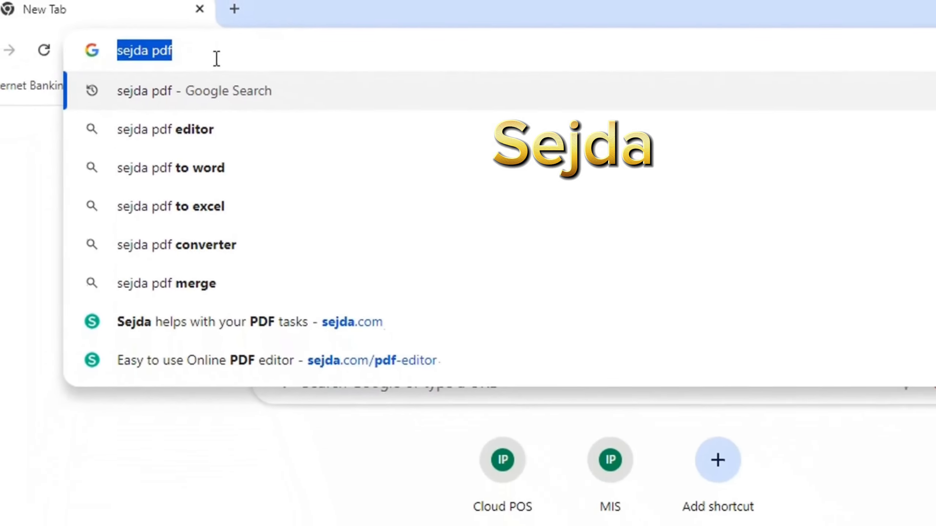
{"action": "key", "text": "Return"}
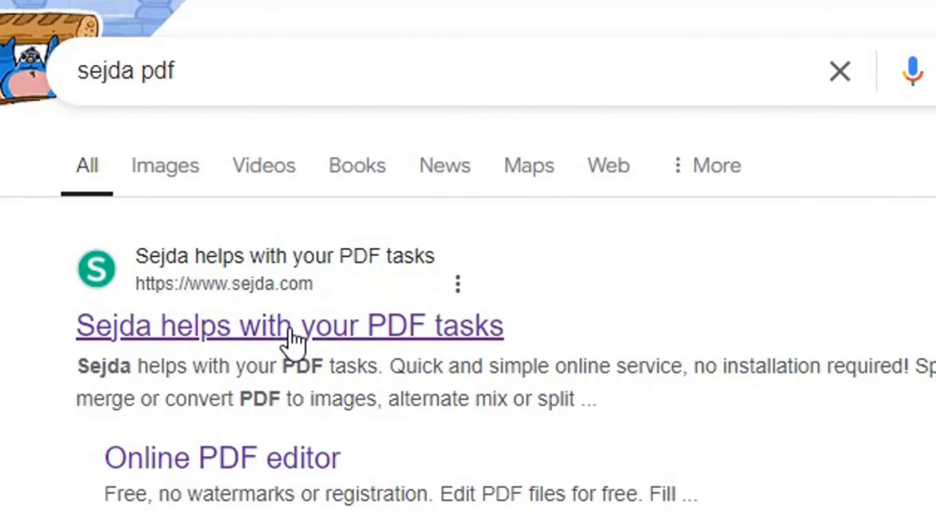
{"action": "left_click", "coordinate": [292, 334]}
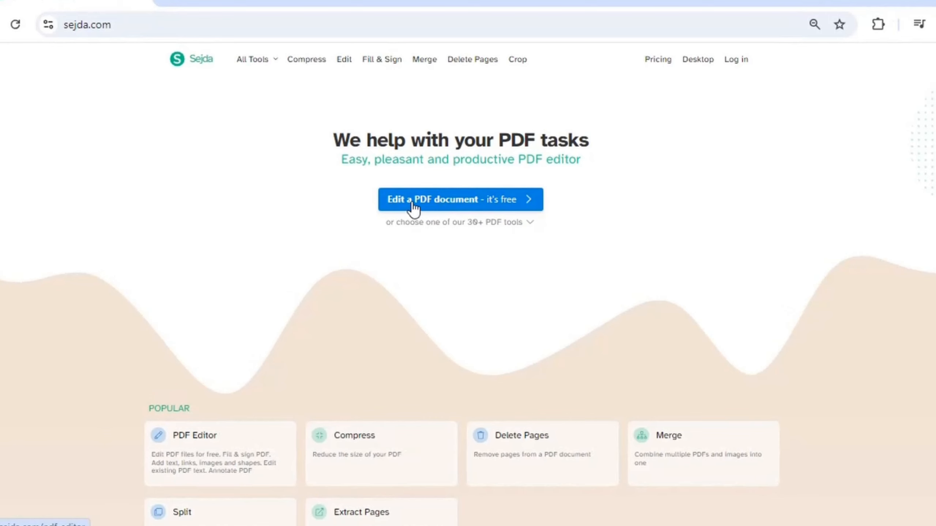
- Upload the Report PDF from the Desktop folder PDF File Edite into Sejda's online PDF editor and dismiss the zoom warning
{"action": "left_click", "coordinate": [448, 208]}
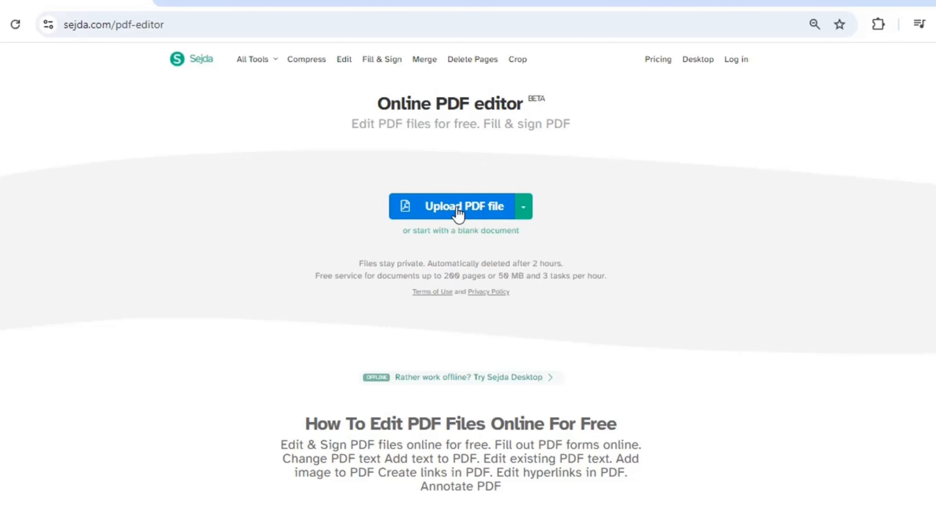
{"action": "left_click", "coordinate": [477, 212]}
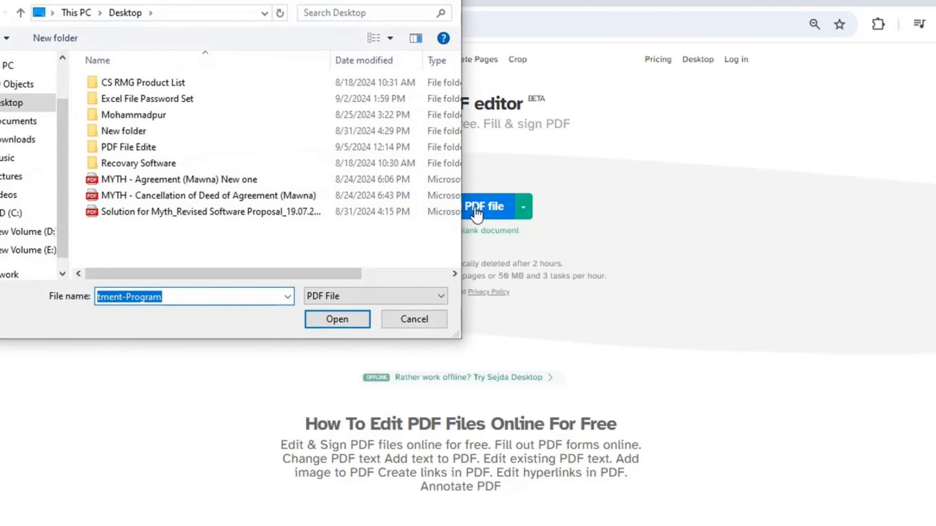
{"action": "double_click", "coordinate": [139, 153]}
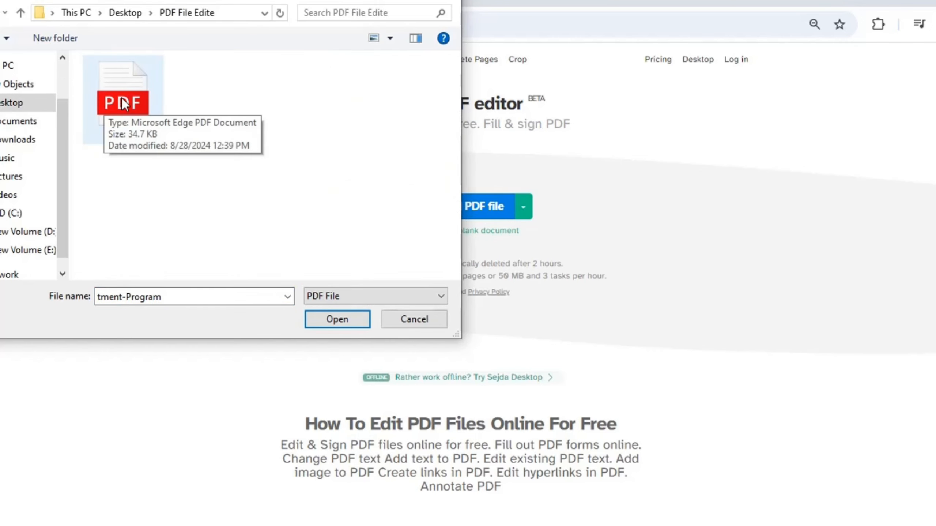
{"action": "left_click", "coordinate": [127, 106]}
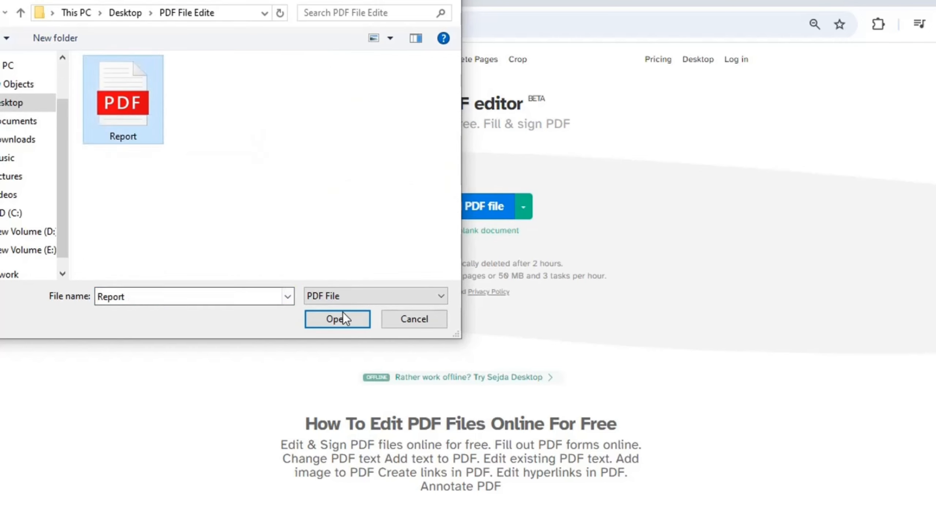
{"action": "left_click", "coordinate": [336, 319]}
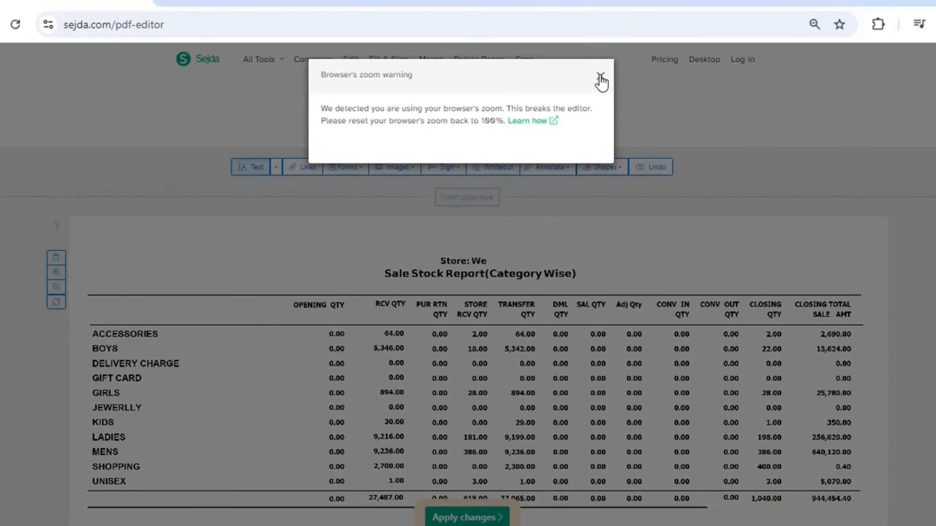
{"action": "left_click", "coordinate": [600, 76]}
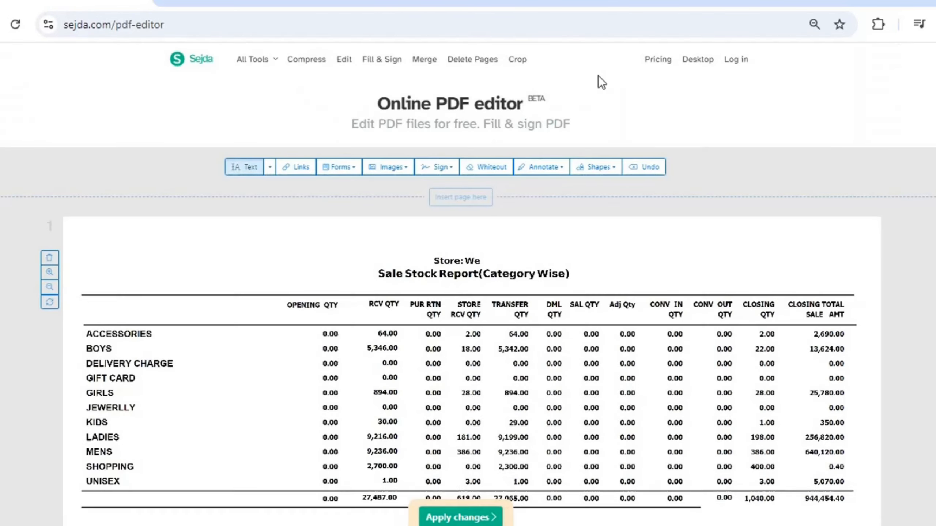
- Change the Transfer Qty of the ACCESSORIES row to 65.00
{"action": "scroll", "coordinate": [640, 227], "scroll_direction": "down", "scroll_amount": 2}
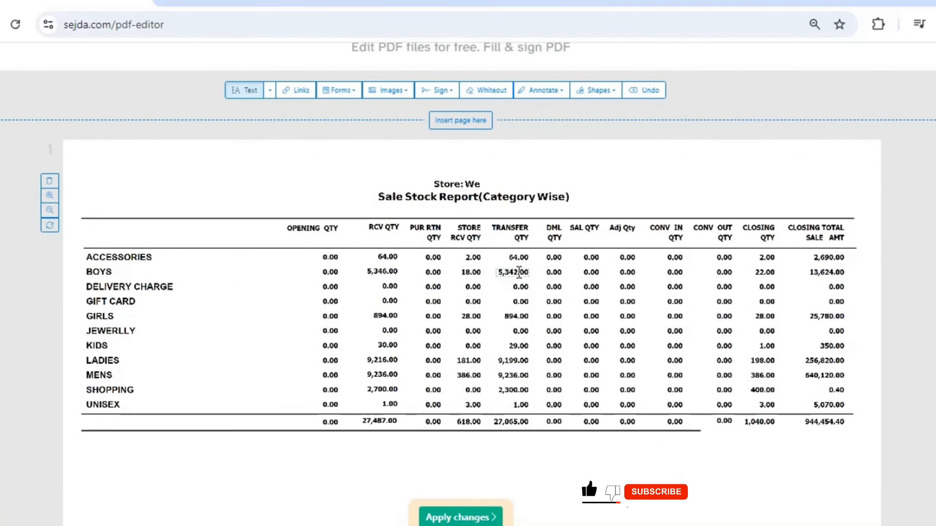
{"action": "left_click", "coordinate": [512, 257]}
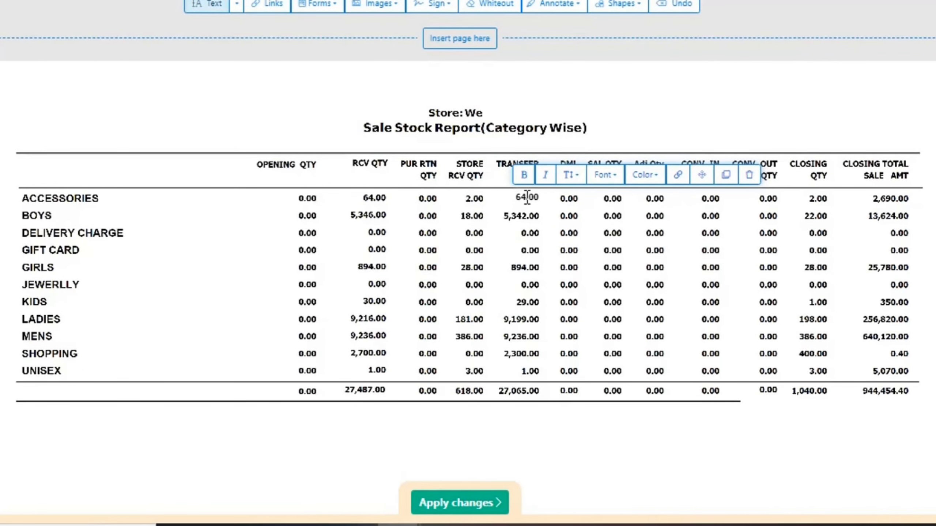
{"action": "left_click_drag", "start_coordinate": [527, 197], "coordinate": [517, 198]}
{"action": "left_click", "coordinate": [543, 199]}
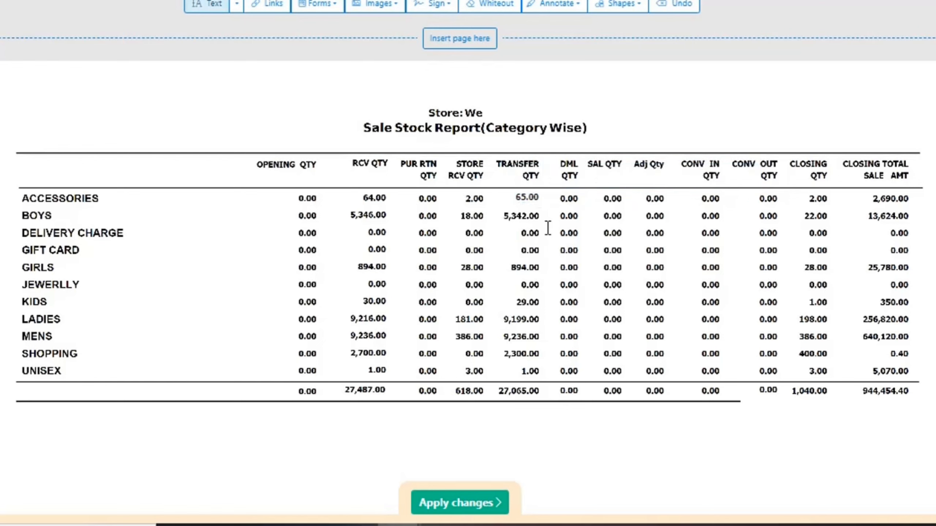
- Change the Transfer Qty total in the bottom row of the table to 27,066.00
{"action": "left_click", "coordinate": [527, 389]}
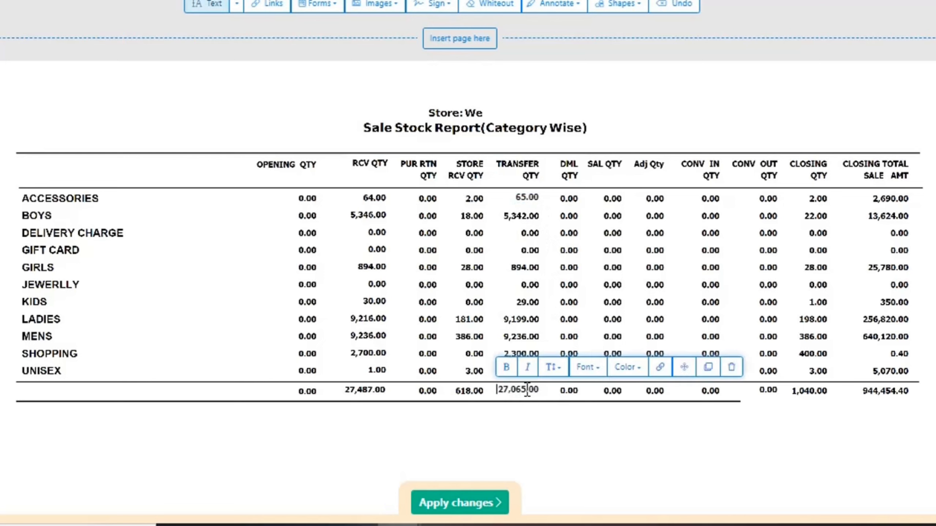
{"action": "left_click", "coordinate": [566, 414]}
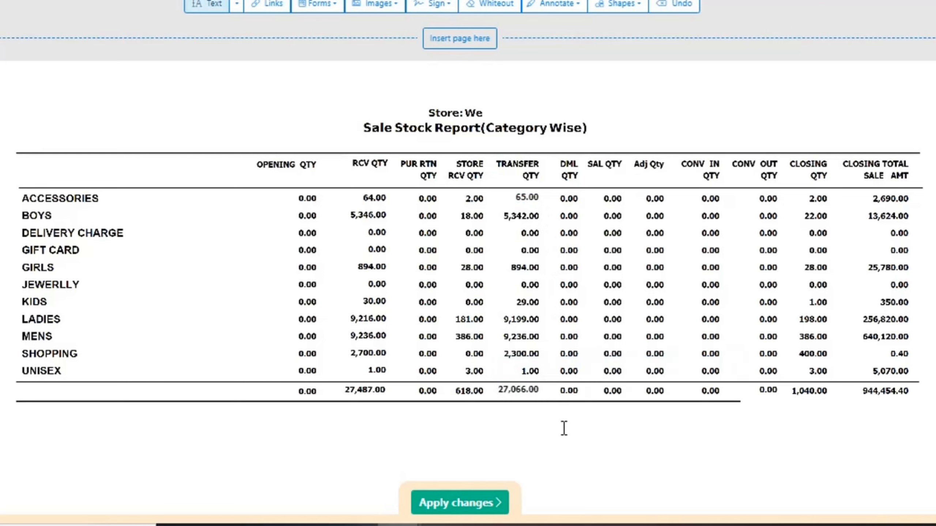
{"action": "left_click", "coordinate": [522, 393]}
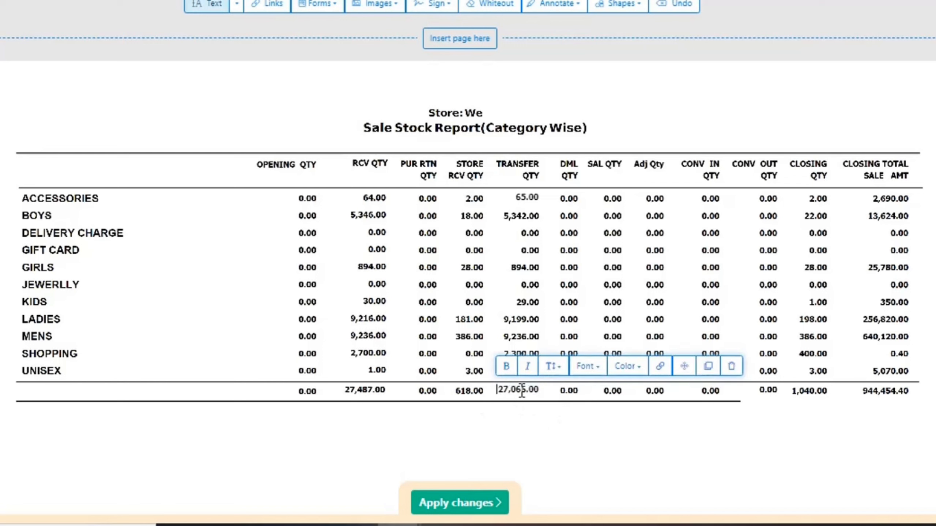
{"action": "left_click", "coordinate": [527, 198]}
{"action": "left_click", "coordinate": [520, 214]}
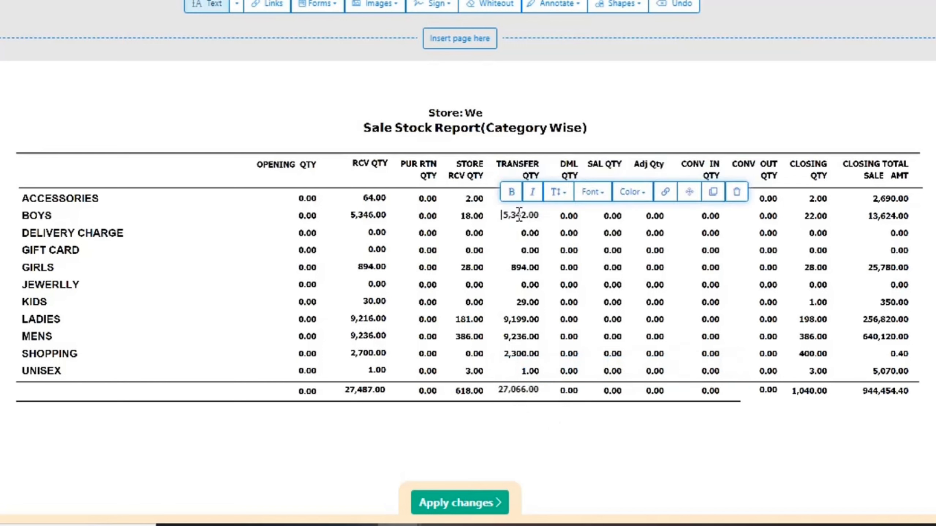
- Delete the word CHARGE from the DELIVERY CHARGE category label so it reads DELIVERY
{"action": "left_click", "coordinate": [107, 233]}
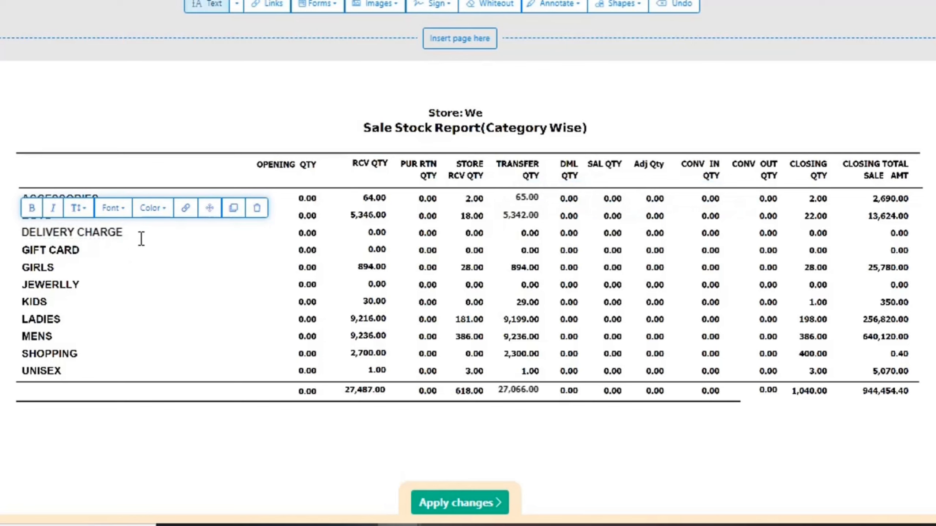
{"action": "left_click_drag", "start_coordinate": [77, 232], "coordinate": [124, 232]}
{"action": "left_click", "coordinate": [126, 233]}
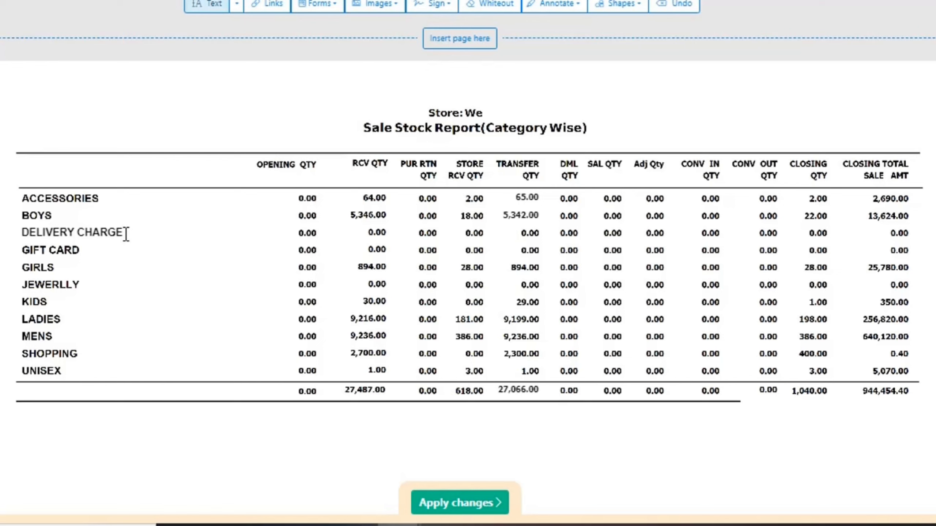
{"action": "left_click", "coordinate": [115, 237]}
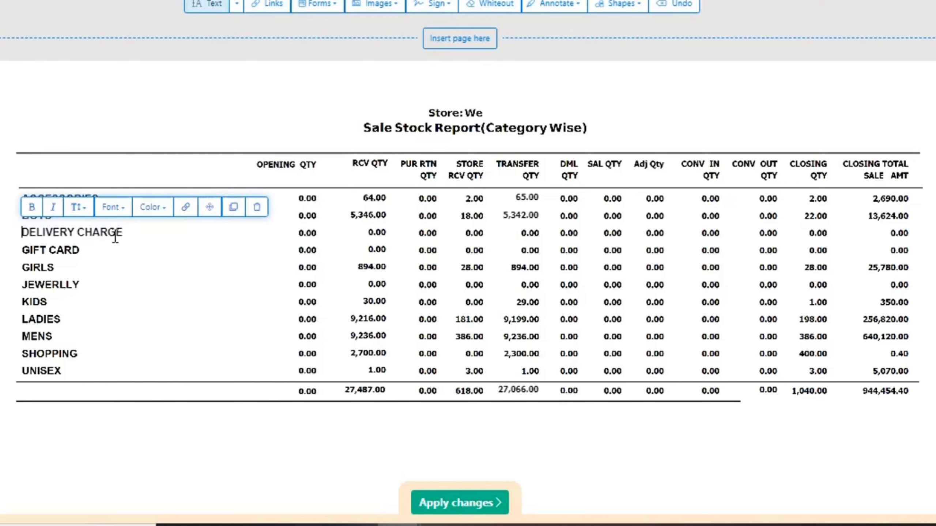
{"action": "key", "text": "BackSpace"}
{"action": "key", "text": "BackSpace"}
{"action": "key", "text": "BackSpace"}
{"action": "key", "text": "BackSpace"}
{"action": "key", "text": "BackSpace"}
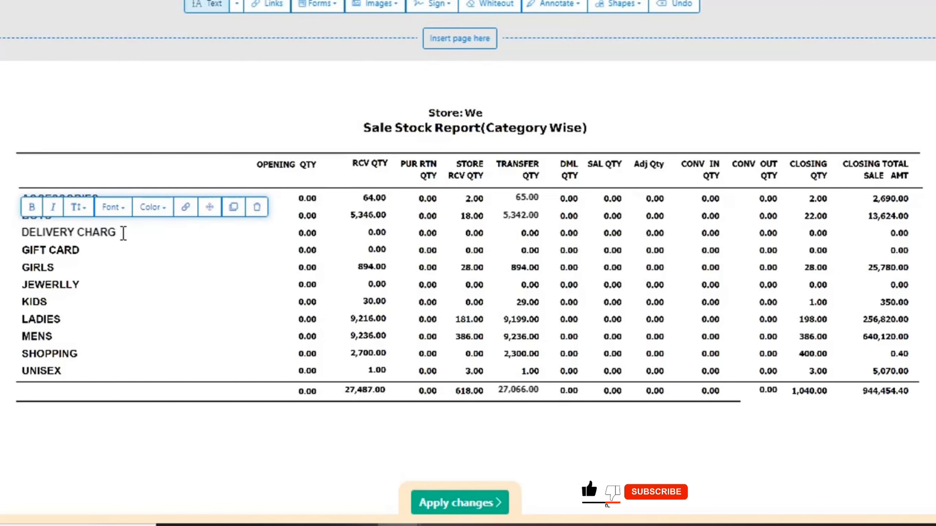
{"action": "key", "text": "BackSpace"}
{"action": "key", "text": "BackSpace"}
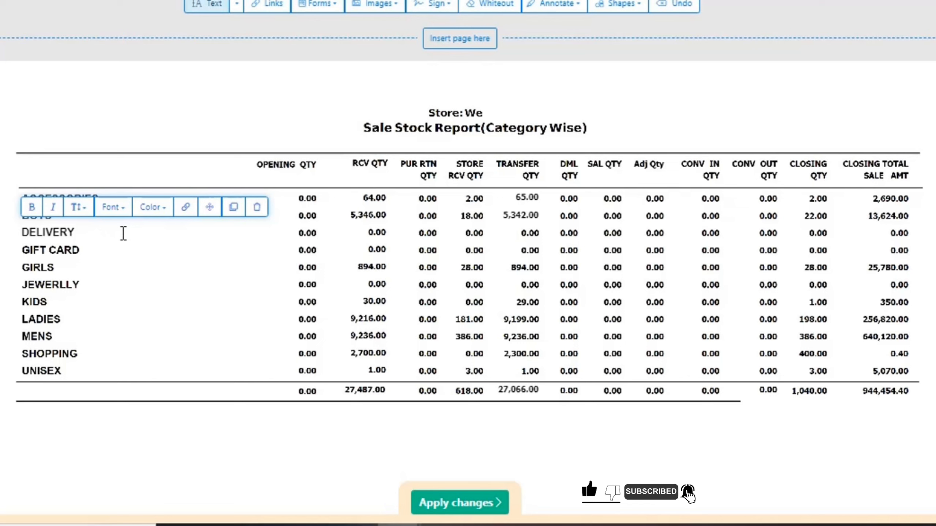
{"action": "left_click", "coordinate": [169, 266]}
- Add a text box below the table and delete its placeholder text
{"action": "left_click", "coordinate": [447, 441]}
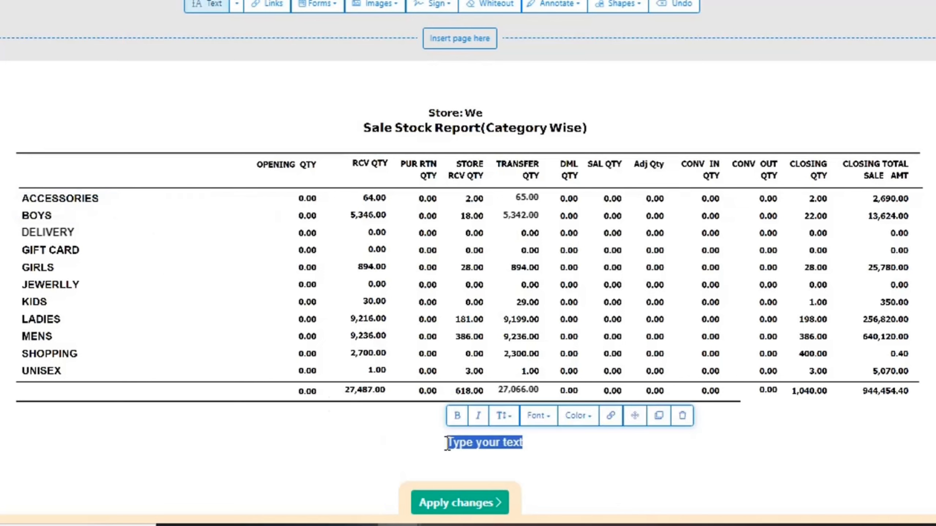
{"action": "left_click", "coordinate": [671, 486]}
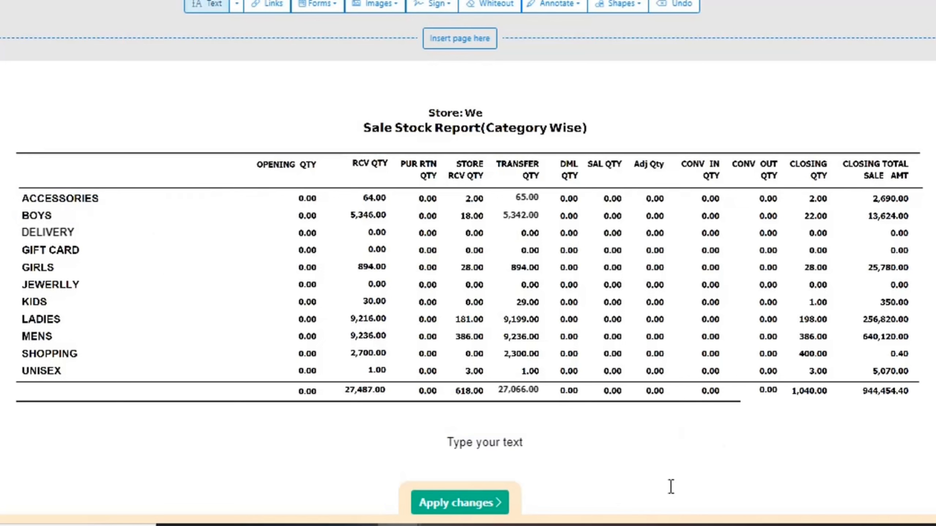
{"action": "left_click", "coordinate": [501, 454]}
{"action": "key", "text": "BackSpace"}
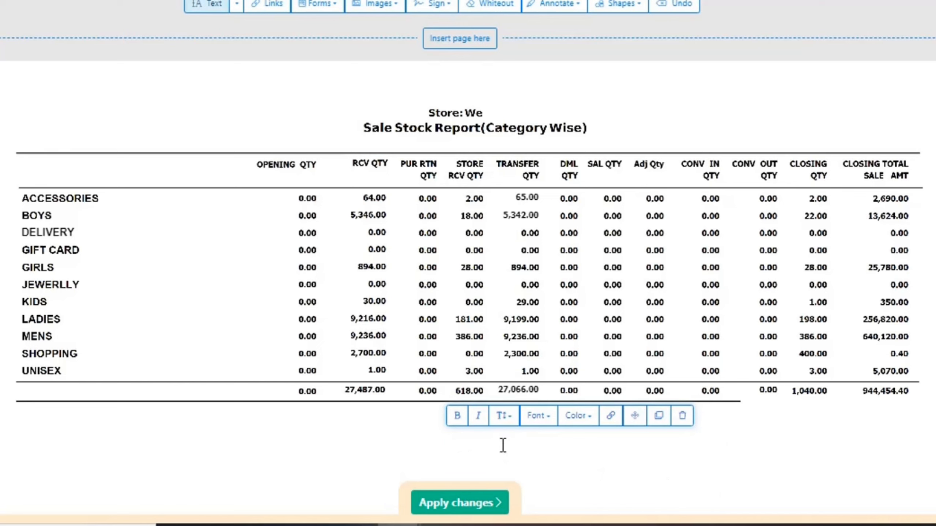
{"action": "left_click", "coordinate": [86, 231]}
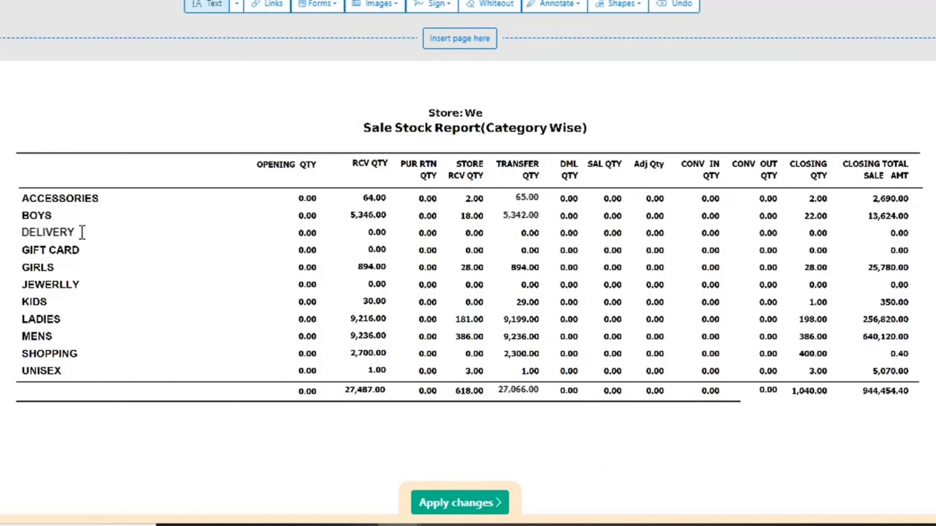
{"action": "right_click", "coordinate": [82, 232]}
{"action": "left_click", "coordinate": [99, 234]}
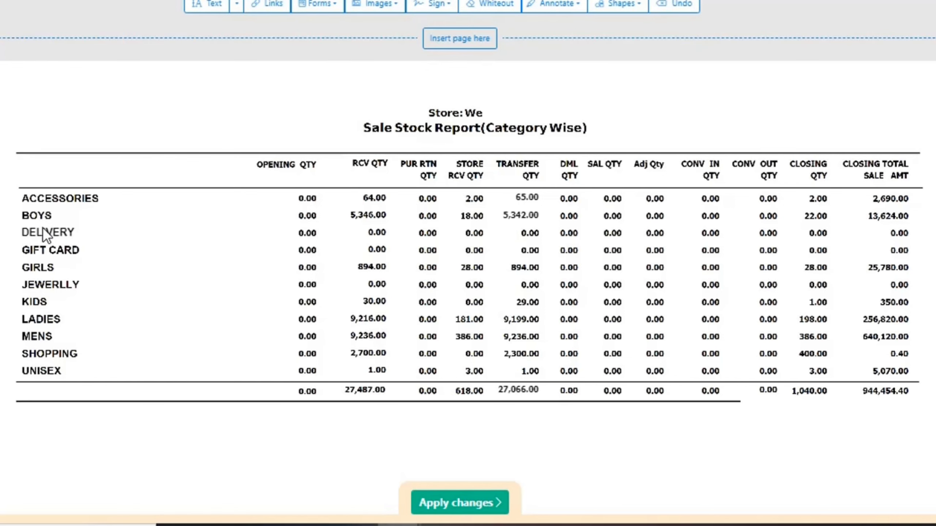
- Look over the edited sale stock report, checking its category labels, quantities and totals
{"action": "scroll", "coordinate": [532, 453], "scroll_direction": "up", "scroll_amount": 3}
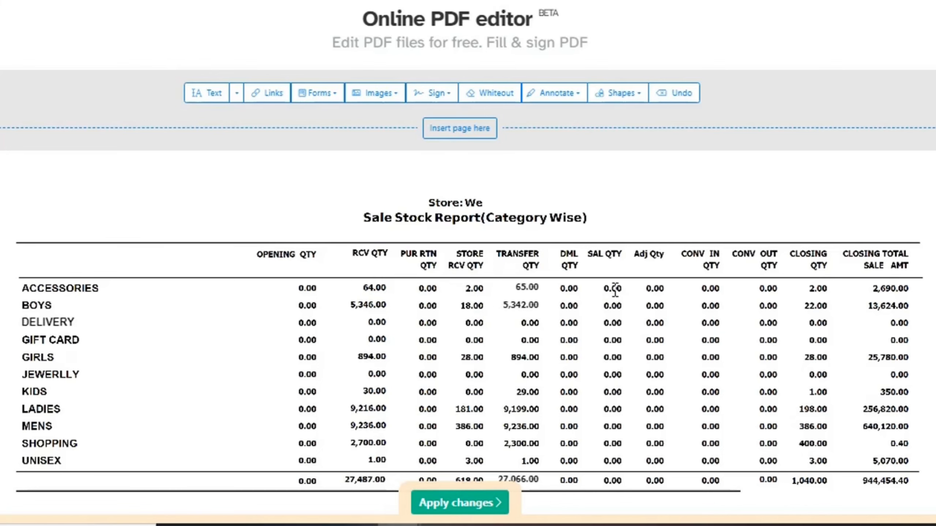
{"action": "scroll", "coordinate": [610, 291], "scroll_direction": "down", "scroll_amount": 6}
{"action": "left_click_drag", "start_coordinate": [816, 298], "coordinate": [789, 296]}
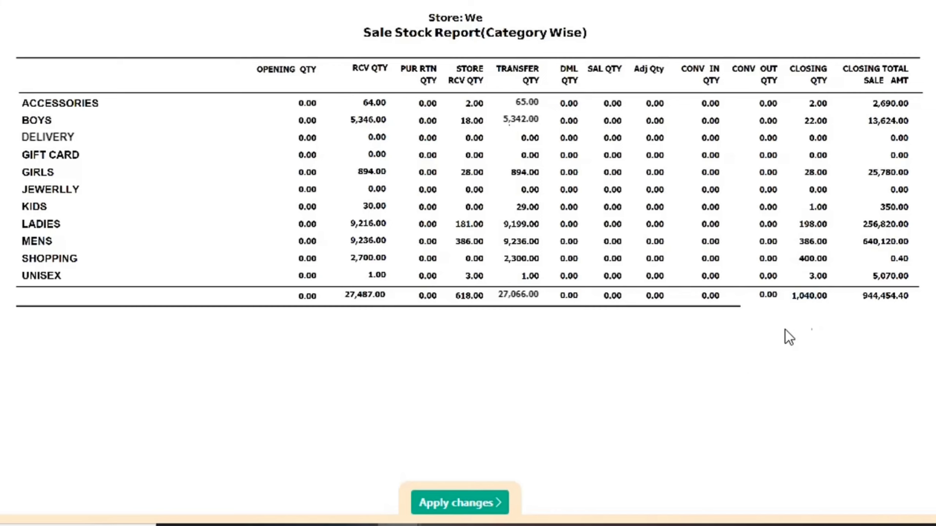
{"action": "scroll", "coordinate": [604, 432], "scroll_direction": "up", "scroll_amount": 6}
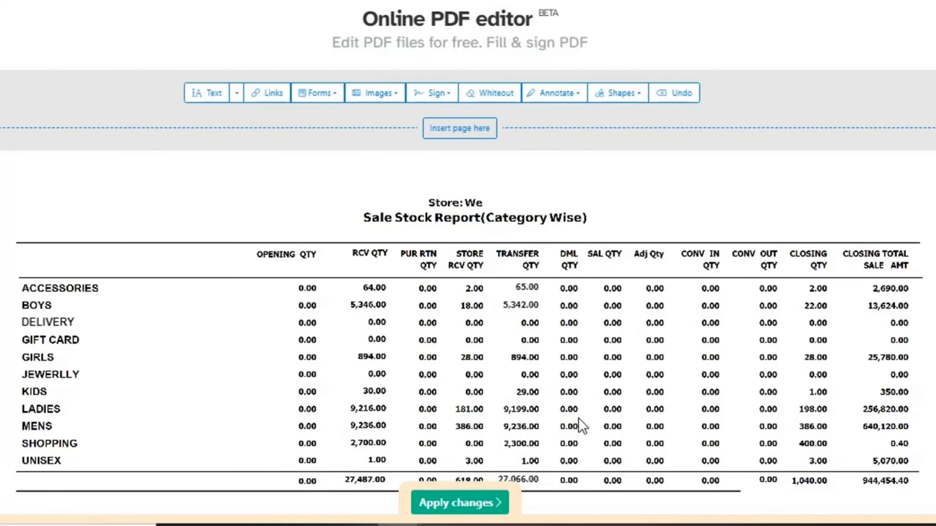
{"action": "double_click", "coordinate": [482, 356]}
{"action": "left_click", "coordinate": [466, 357]}
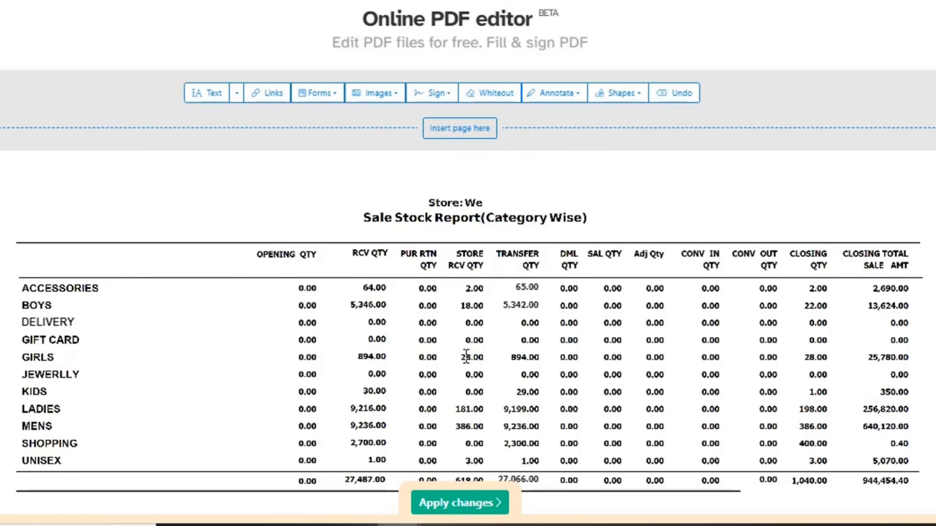
{"action": "scroll", "coordinate": [517, 354], "scroll_direction": "down", "scroll_amount": 2}
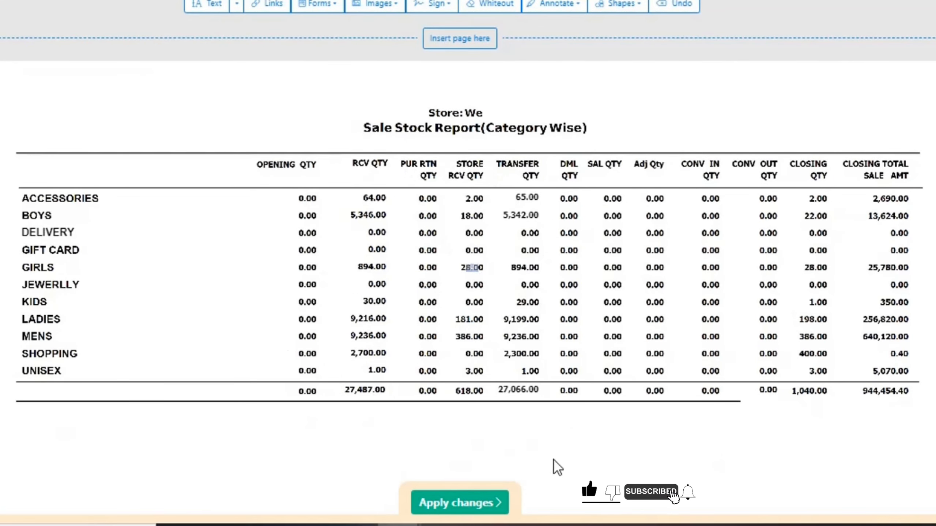
- Apply the changes to the PDF and download the edited Report.pdf
{"action": "scroll", "coordinate": [591, 437], "scroll_direction": "down", "scroll_amount": 2}
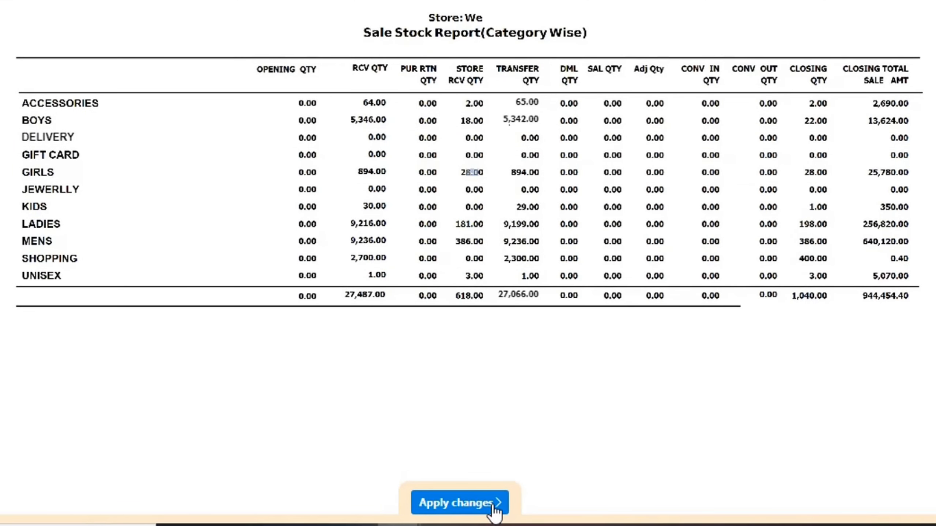
{"action": "left_click", "coordinate": [481, 505]}
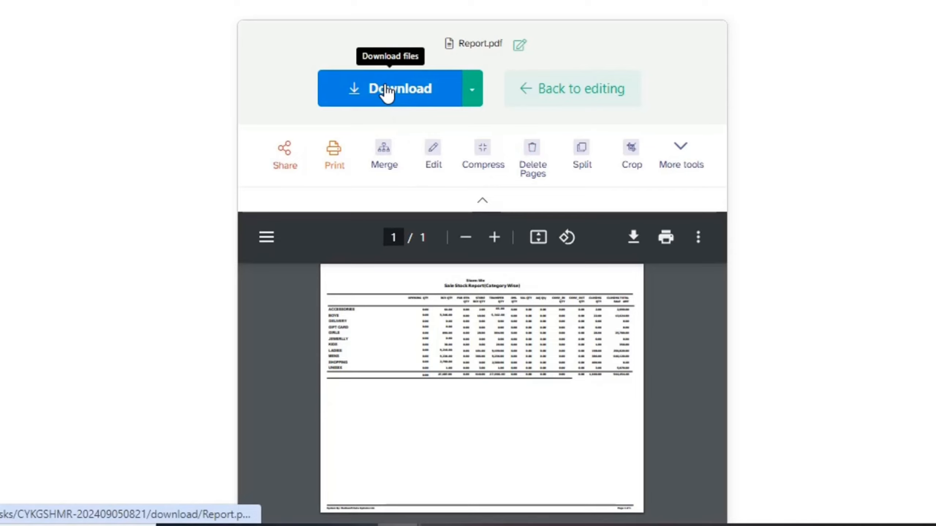
{"action": "left_click", "coordinate": [417, 91]}
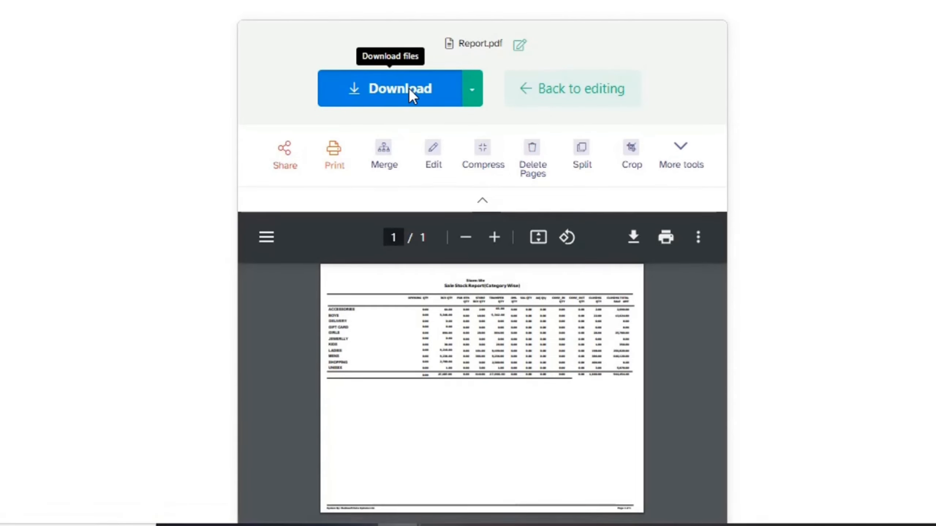
- Open the downloaded Report.pdf and examine the Transfer Qty total in its bottom row
{"action": "left_click", "coordinate": [759, 55]}
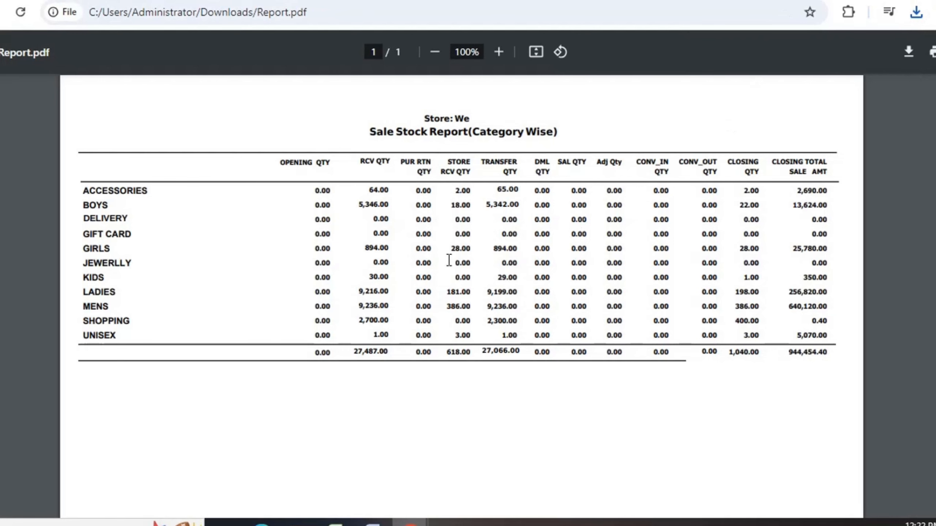
{"action": "scroll", "coordinate": [488, 226], "scroll_direction": "down", "scroll_amount": 2}
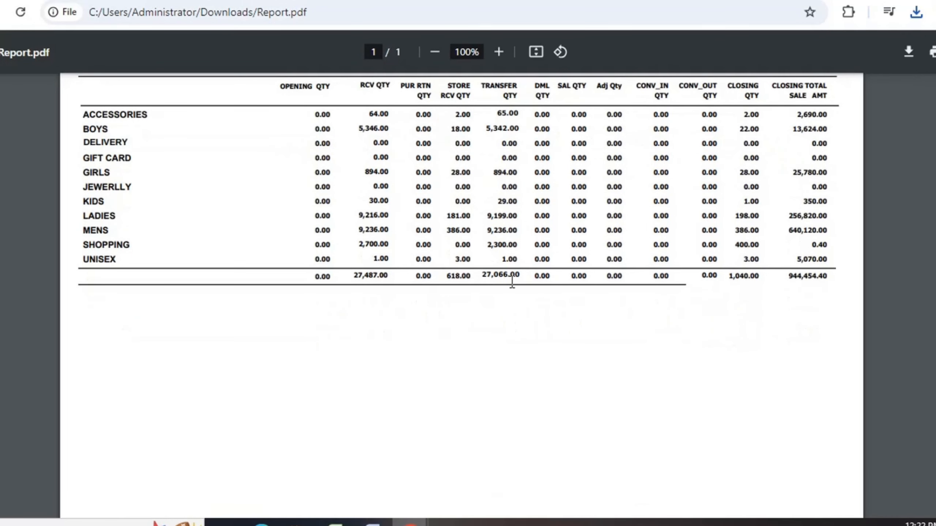
{"action": "left_click_drag", "start_coordinate": [516, 279], "coordinate": [485, 280]}
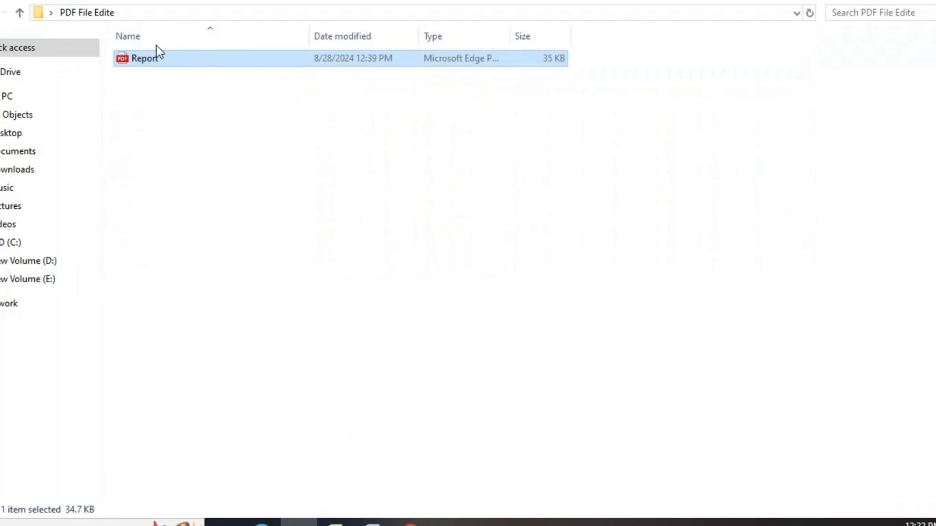
- Open the original Report.pdf from the PDF File Edite folder in Edge and place its window beside the edited report
{"action": "double_click", "coordinate": [148, 56]}
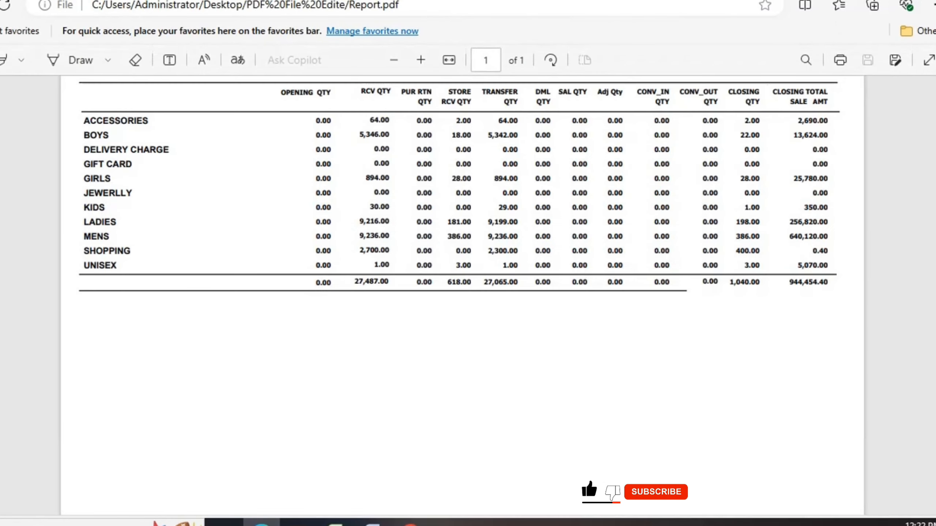
{"action": "left_click", "coordinate": [928, 0]}
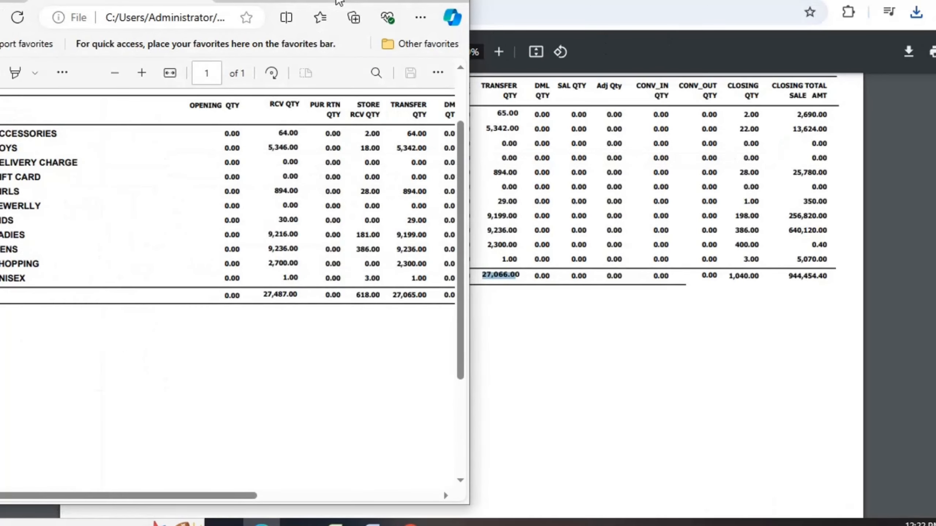
{"action": "left_click_drag", "start_coordinate": [338, 2], "coordinate": [309, 62]}
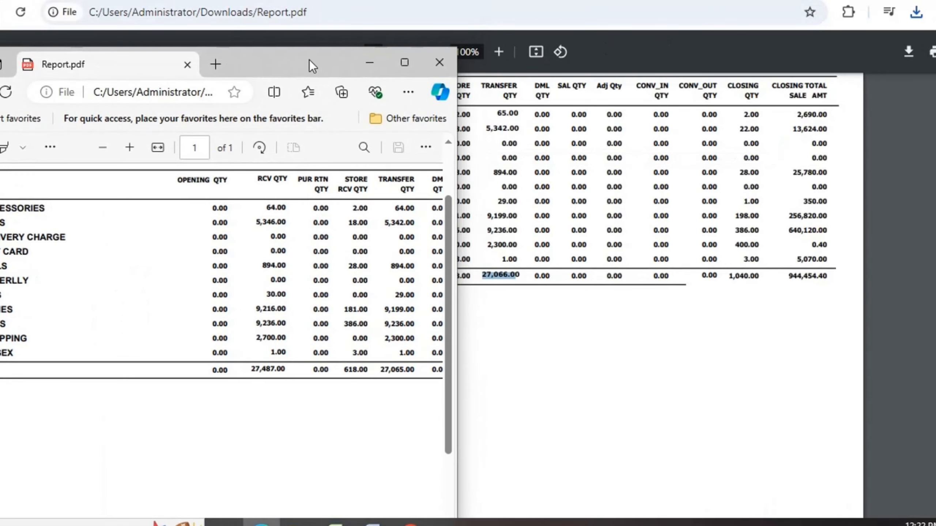
{"action": "left_click_drag", "start_coordinate": [459, 263], "coordinate": [651, 263]}
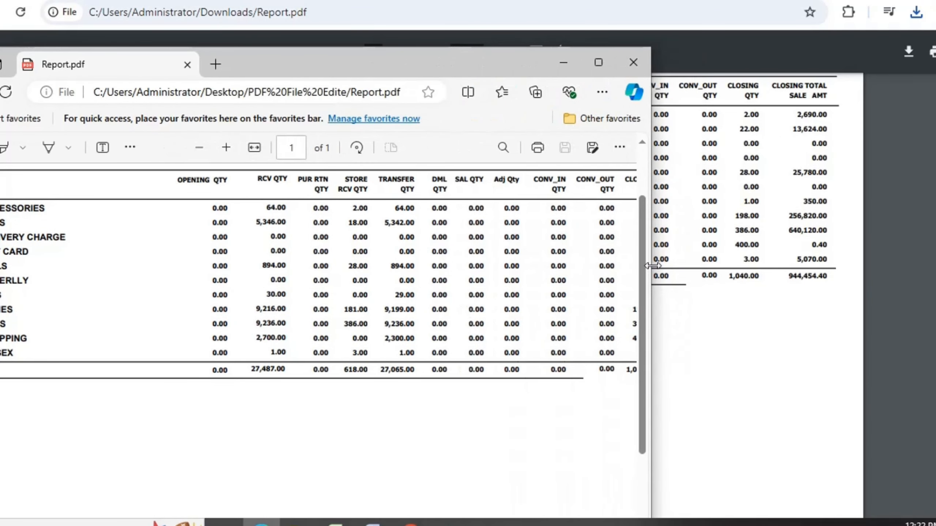
{"action": "double_click", "coordinate": [320, 46]}
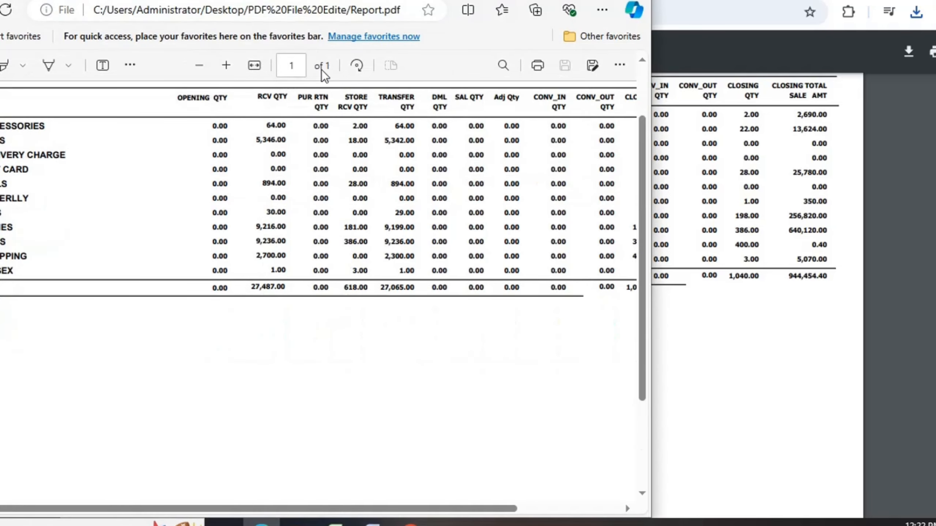
{"action": "left_click_drag", "start_coordinate": [383, 1], "coordinate": [207, 0]}
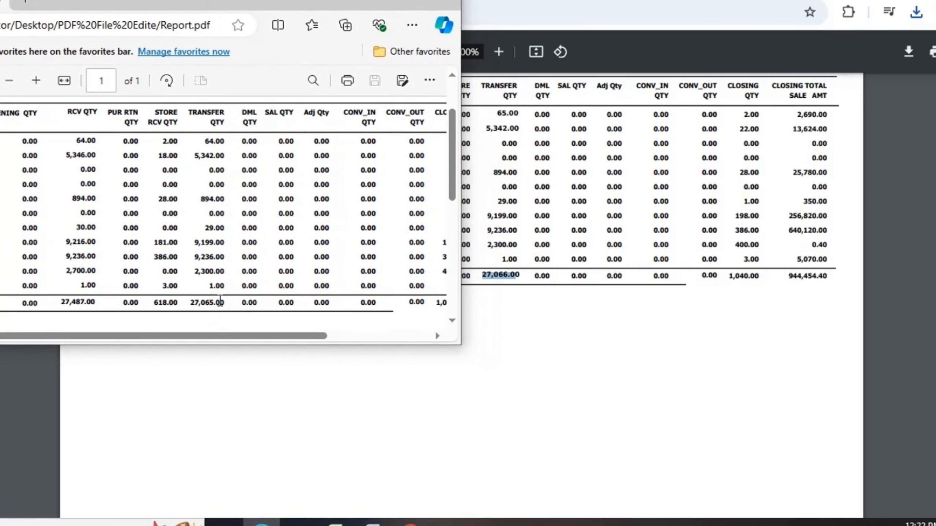
- Compare the Transfer Qty total in the original report with the one in the edited report
{"action": "left_click_drag", "start_coordinate": [225, 303], "coordinate": [197, 305]}
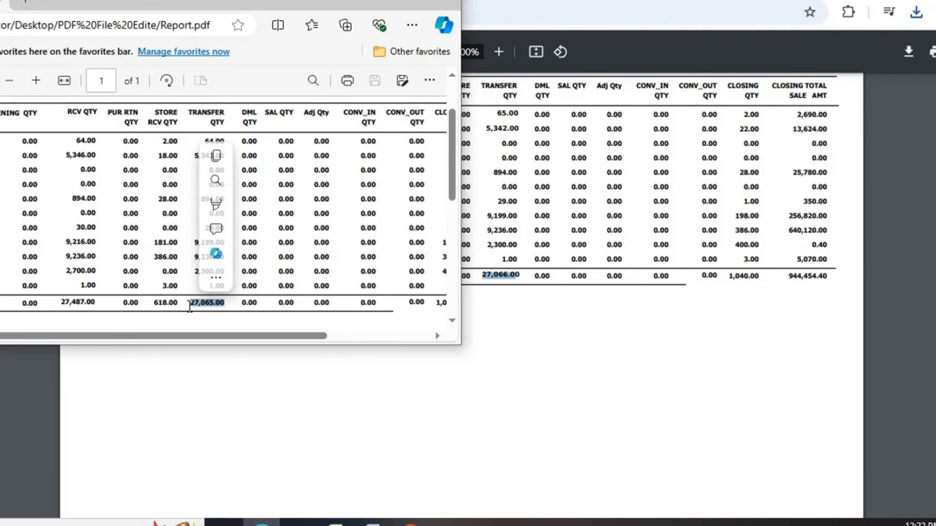
{"action": "left_click", "coordinate": [216, 302]}
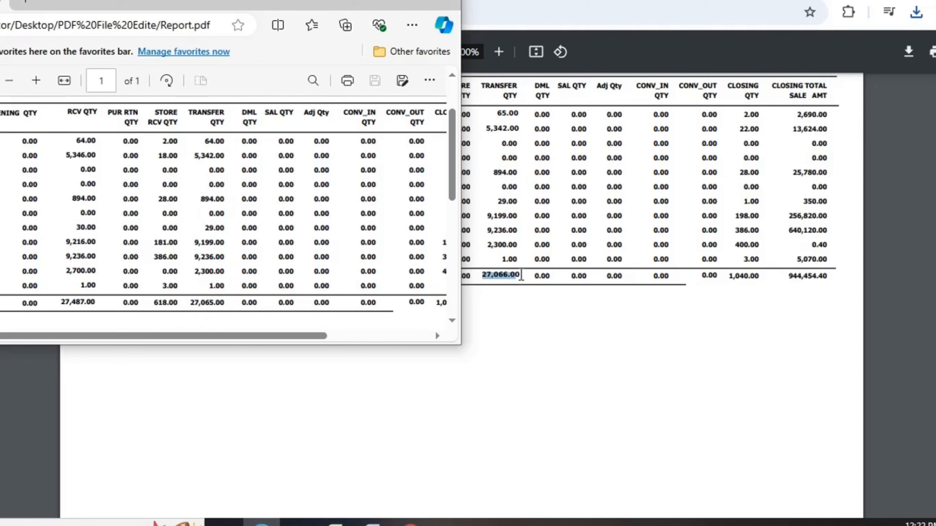
{"action": "left_click_drag", "start_coordinate": [489, 275], "coordinate": [520, 275]}
- Compare the ACCESSORIES row's Transfer Qty in the edited report with the value in the original report
{"action": "left_click_drag", "start_coordinate": [495, 113], "coordinate": [519, 113]}
{"action": "mouse_move", "coordinate": [410, 522]}
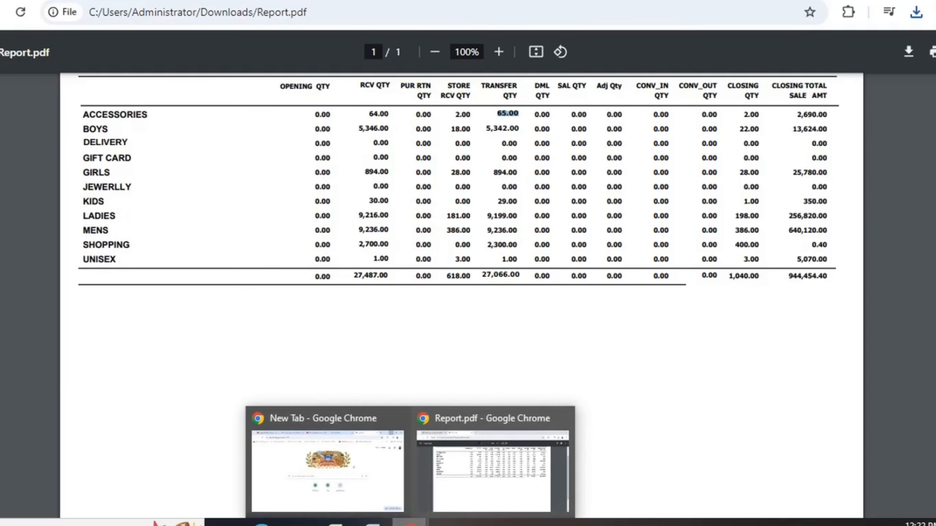
{"action": "left_click", "coordinate": [312, 446]}
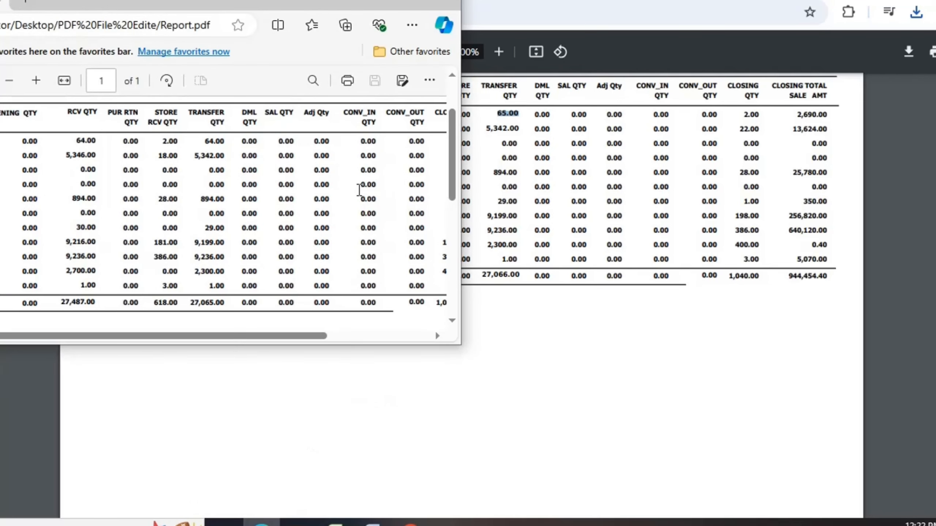
{"action": "left_click_drag", "start_coordinate": [203, 141], "coordinate": [228, 140]}
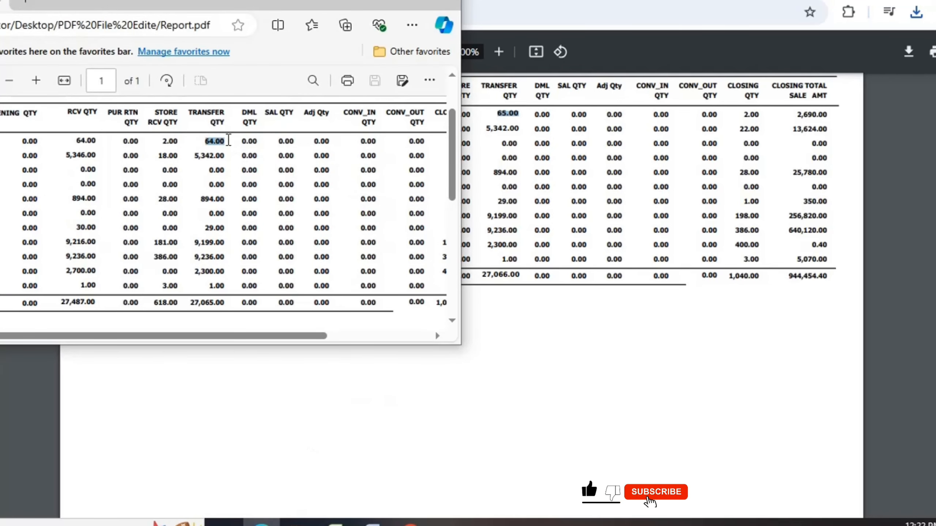
{"action": "left_click", "coordinate": [228, 140]}
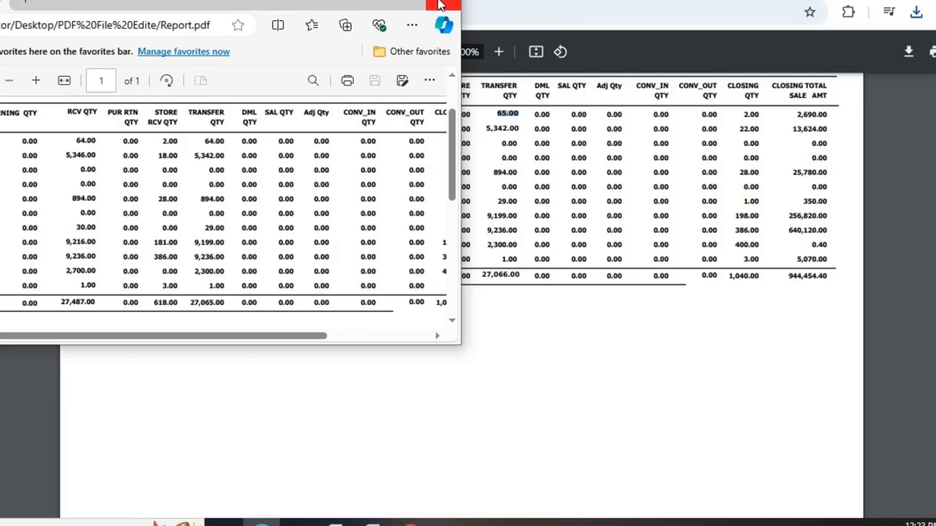
- Close the original report and minimize the edited report's window to return to the desktop
{"action": "left_click", "coordinate": [441, 5]}
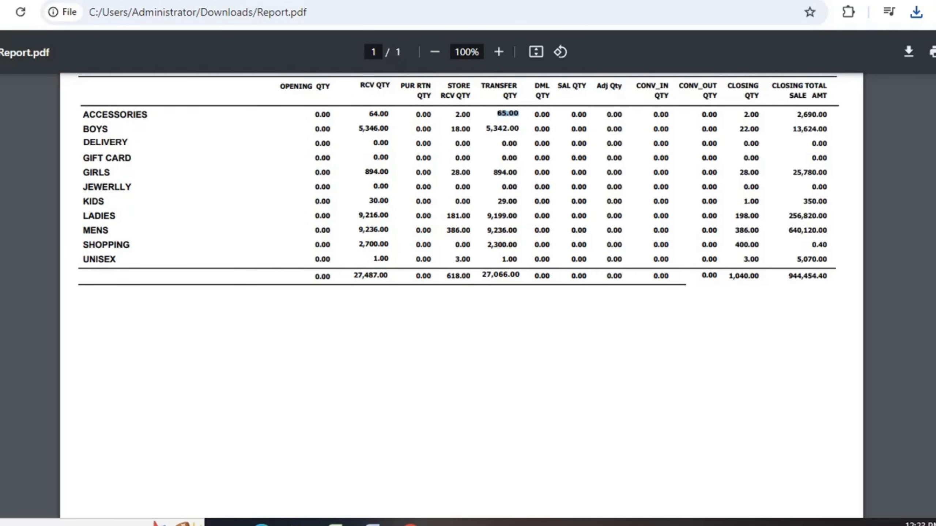
{"action": "left_click", "coordinate": [914, 1]}
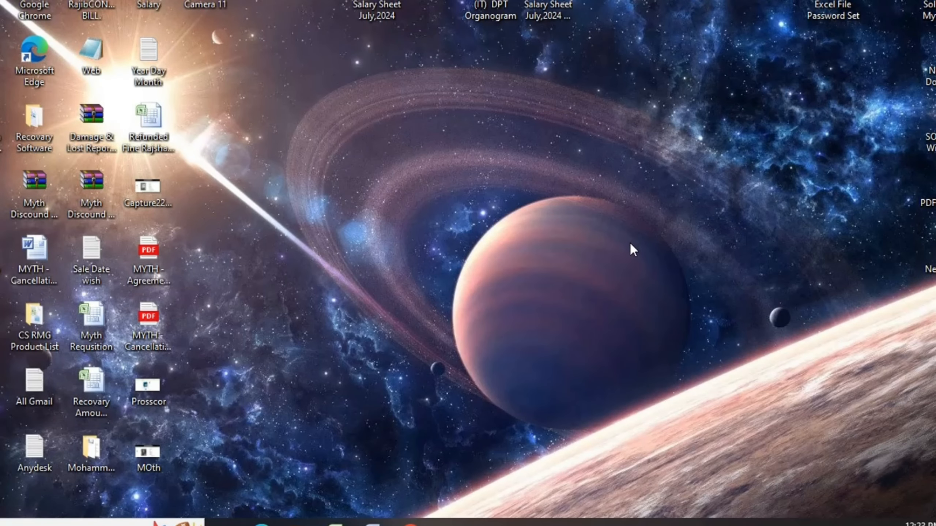